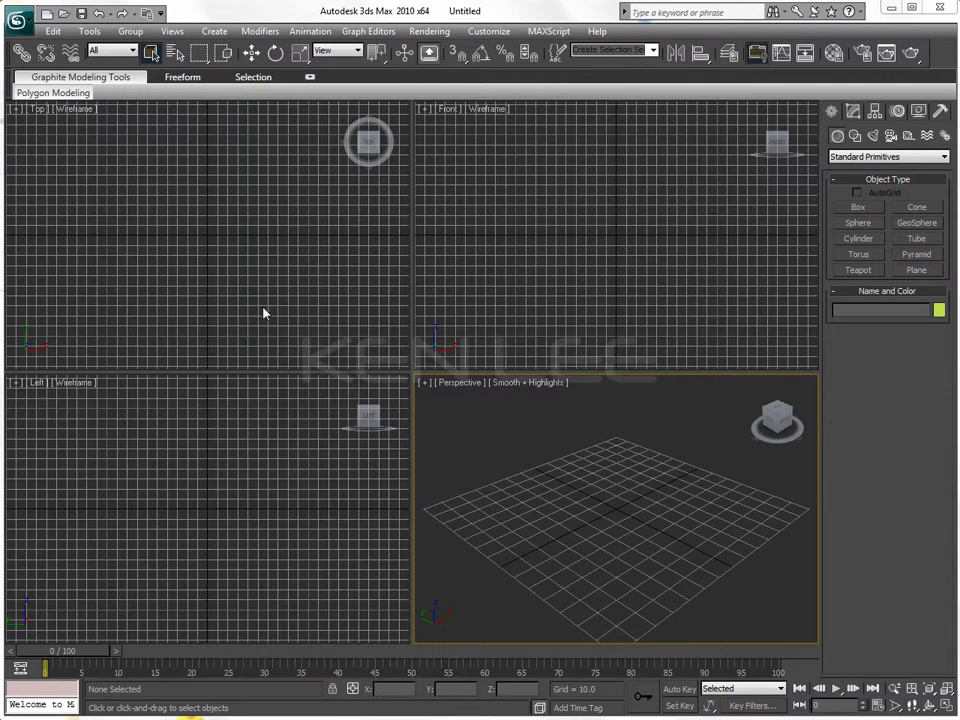
# - Activate the Top, Left, Front and Left viewports in turn
pyautogui.click(69, 137)
pyautogui.click(146, 437)
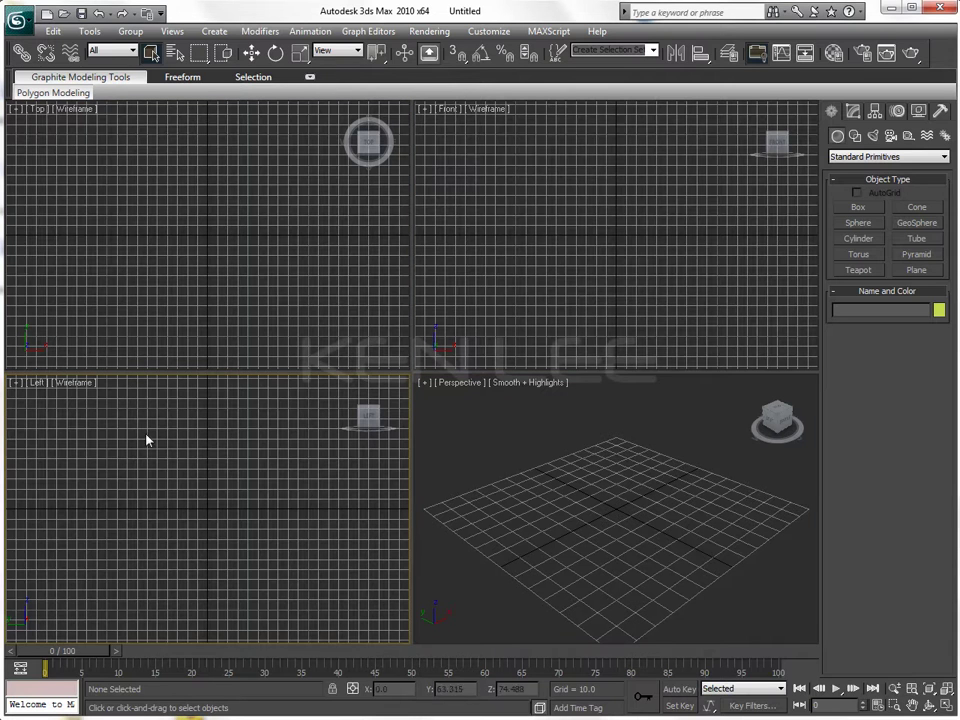
pyautogui.click(599, 169)
pyautogui.click(148, 463)
# - Make Perspective the active viewport and maximize it with Alt+W
pyautogui.click(517, 455)
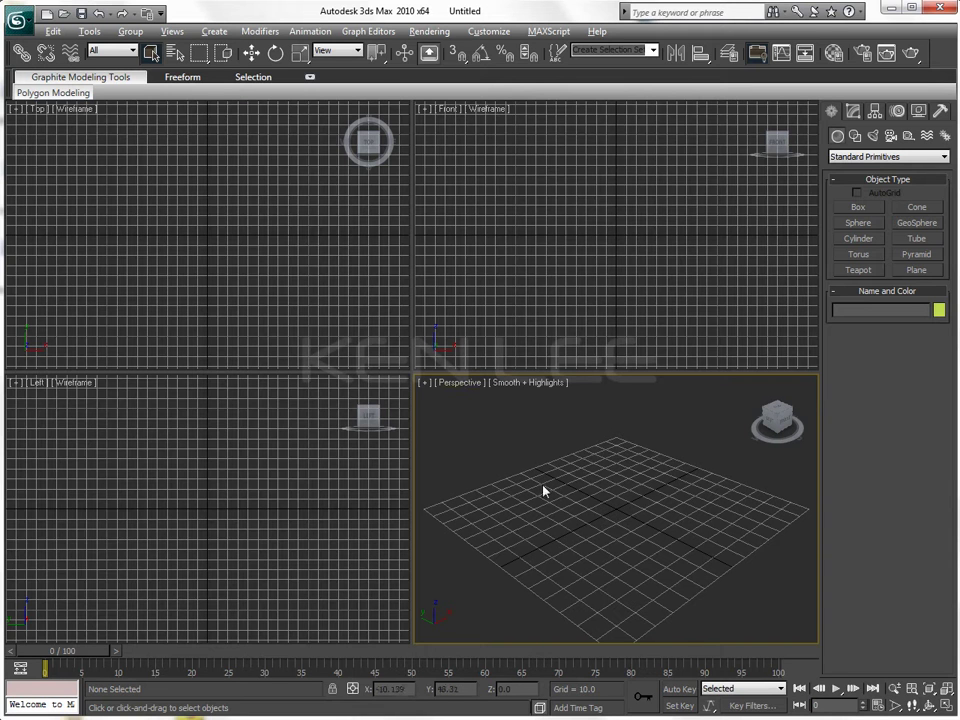
pyautogui.hotkey('alt', 'w')
pyautogui.hotkey('alt', 'w')
pyautogui.hotkey('alt', 'w')
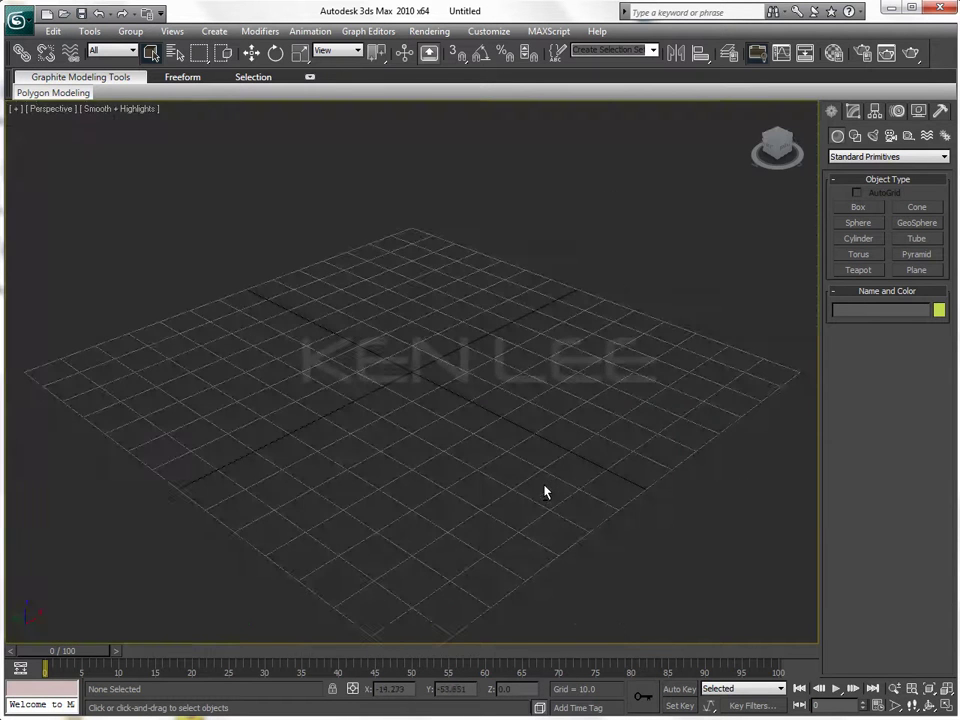
pyautogui.hotkey('alt', 'w')
pyautogui.hotkey('alt', 'w')
pyautogui.hotkey('alt', 'w')
pyautogui.hotkey('alt', 'w')
# - Pan the grid left, tilt it with an orbit, and zoom in and out
pyautogui.moveTo(395, 381)
pyautogui.mouseDown(button='middle')
pyautogui.moveTo(540, 386)
pyautogui.moveTo(315, 384)
pyautogui.moveTo(266, 365)
pyautogui.moveTo(617, 347)
pyautogui.moveTo(574, 356)
pyautogui.moveTo(429, 336)
pyautogui.moveTo(399, 346)
pyautogui.mouseUp(button='middle')
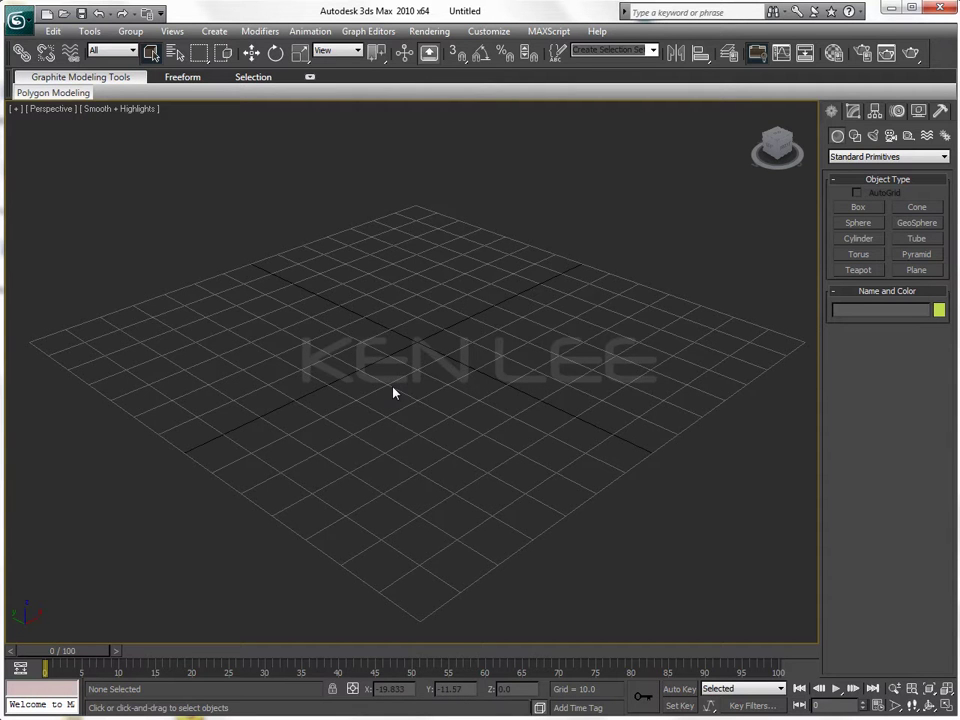
pyautogui.moveTo(375, 386)
pyautogui.keyDown('alt'); pyautogui.mouseDown(button='middle')
pyautogui.moveTo(498, 381)
pyautogui.moveTo(377, 321)
pyautogui.moveTo(426, 379)
pyautogui.moveTo(369, 326)
pyautogui.moveTo(380, 411)
pyautogui.moveTo(416, 364)
pyautogui.moveTo(399, 388)
pyautogui.moveTo(378, 386)
pyautogui.mouseUp(button='middle'); pyautogui.keyUp('alt')
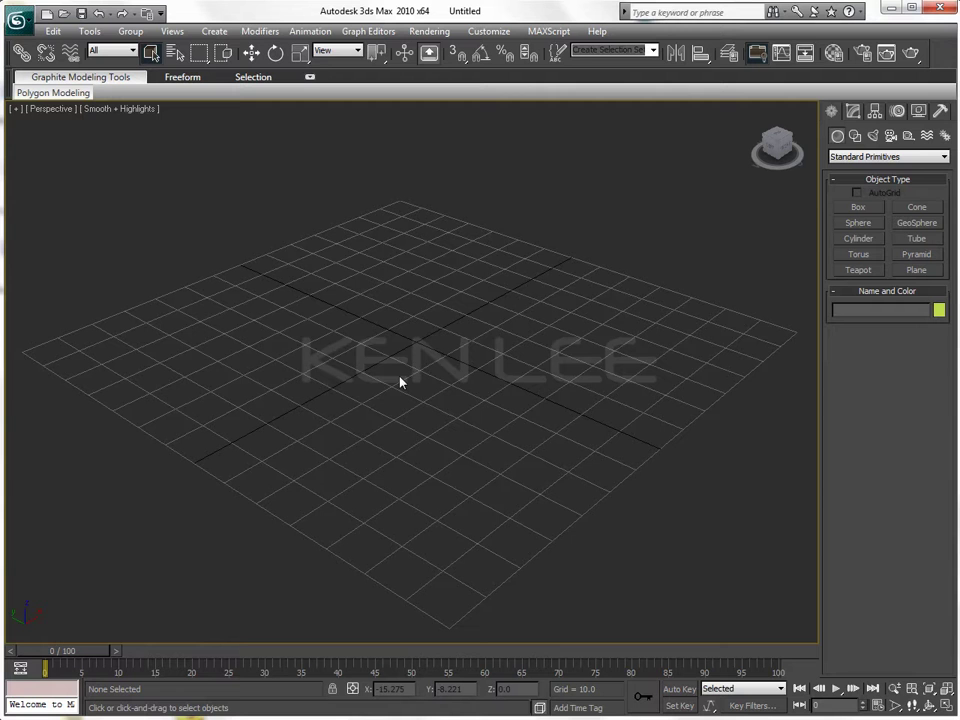
pyautogui.scroll(5, 400, 382)
pyautogui.scroll(-1, 400, 382)
pyautogui.scroll(-6, 400, 382)
pyautogui.scroll(1, 400, 382)
pyautogui.scroll(3, 400, 382)
# - Orbit and zoom the Perspective view to see the grid diagonally
pyautogui.moveTo(410, 404)
pyautogui.keyDown('alt'); pyautogui.mouseDown(button='middle')
pyautogui.moveTo(395, 390)
pyautogui.moveTo(430, 380)
pyautogui.moveTo(453, 403)
pyautogui.moveTo(439, 407)
pyautogui.moveTo(461, 379)
pyautogui.moveTo(435, 375)
pyautogui.moveTo(489, 366)
pyautogui.mouseUp(button='middle'); pyautogui.keyUp('alt')
pyautogui.scroll(-3, 435, 375)
pyautogui.scroll(3, 424, 373)
pyautogui.scroll(2, 424, 373)
pyautogui.keyDown('alt'); pyautogui.moveTo(428, 363); pyautogui.dragTo(433, 372, button='middle'); pyautogui.keyUp('alt')
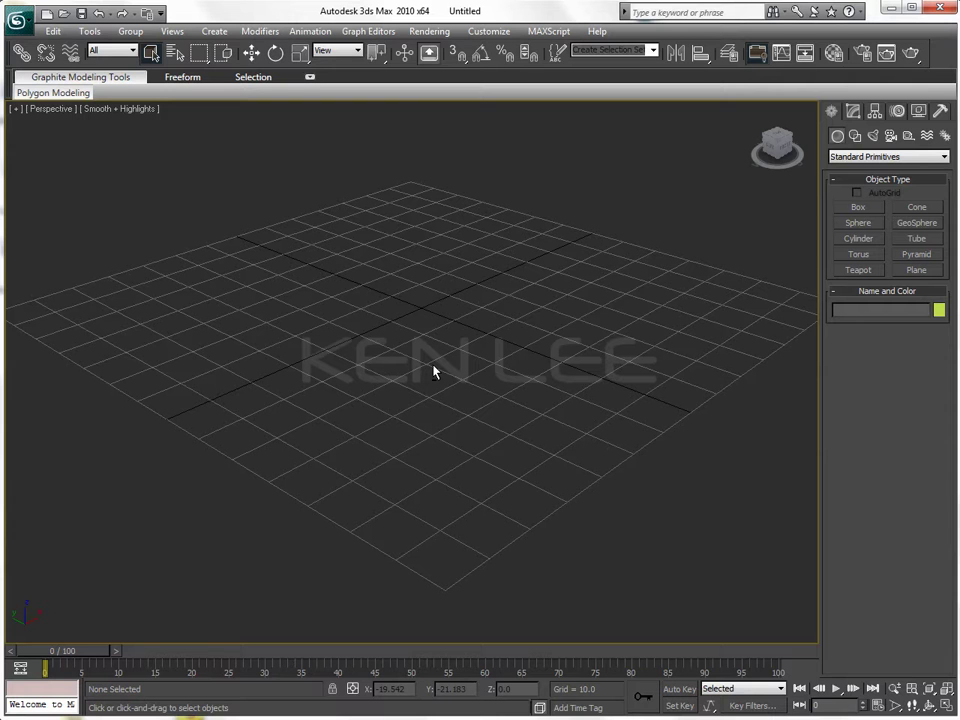
# - Switch the view to Front, Left, Top, then back to Perspective
pyautogui.press('f')
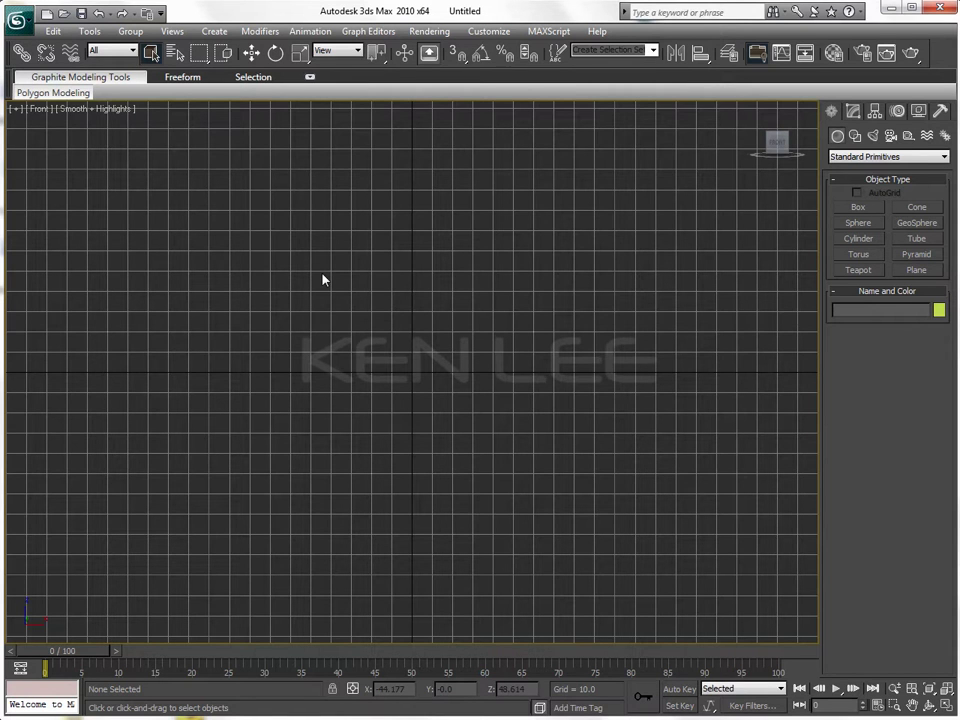
pyautogui.press('l')
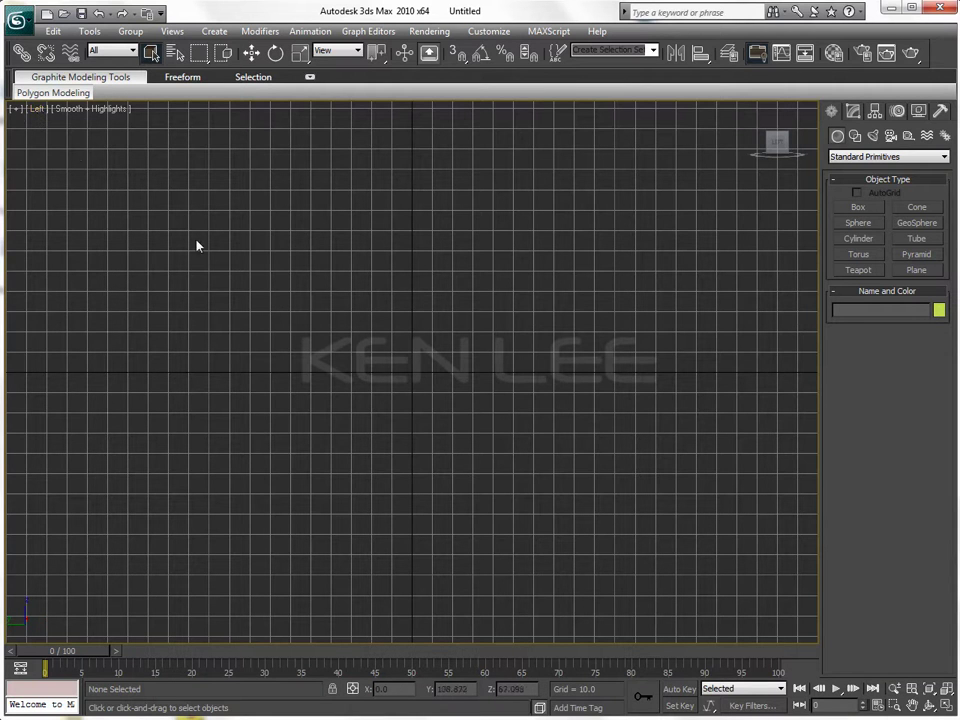
pyautogui.press('t')
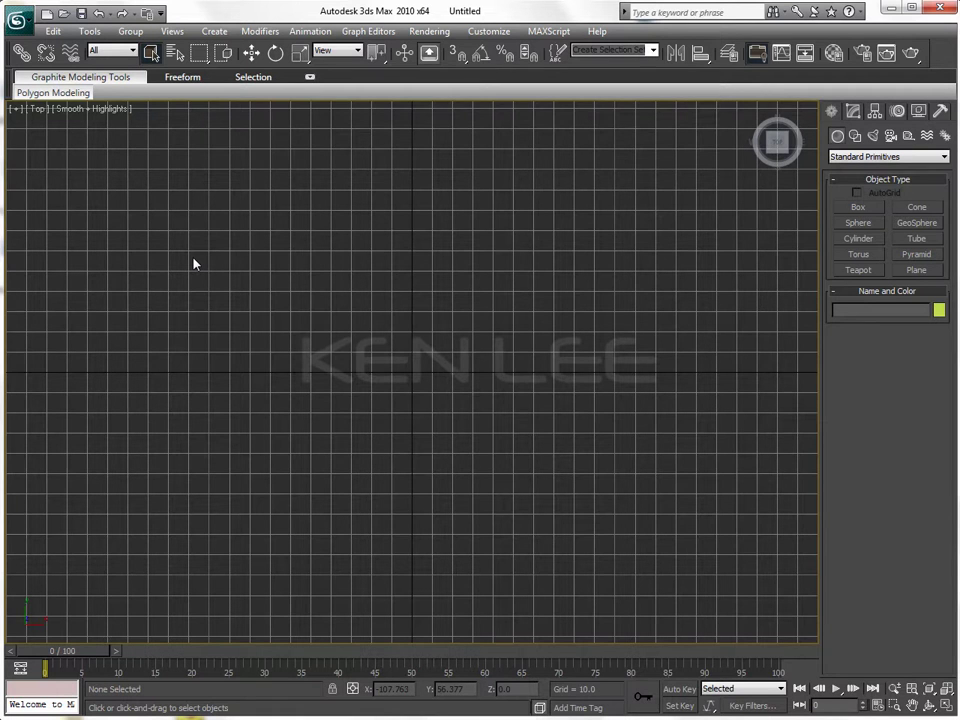
pyautogui.press('p')
# - Orbit the grid, reset it with the ViewCube Home, then orbit slightly
pyautogui.moveTo(349, 360)
pyautogui.keyDown('alt'); pyautogui.mouseDown(button='middle')
pyautogui.moveTo(356, 279)
pyautogui.moveTo(615, 189)
pyautogui.mouseUp(button='middle'); pyautogui.keyUp('alt')
pyautogui.click(754, 106)
pyautogui.moveTo(375, 394)
pyautogui.keyDown('alt'); pyautogui.mouseDown(button='middle')
pyautogui.moveTo(448, 386)
pyautogui.moveTo(379, 388)
pyautogui.mouseUp(button='middle'); pyautogui.keyUp('alt')
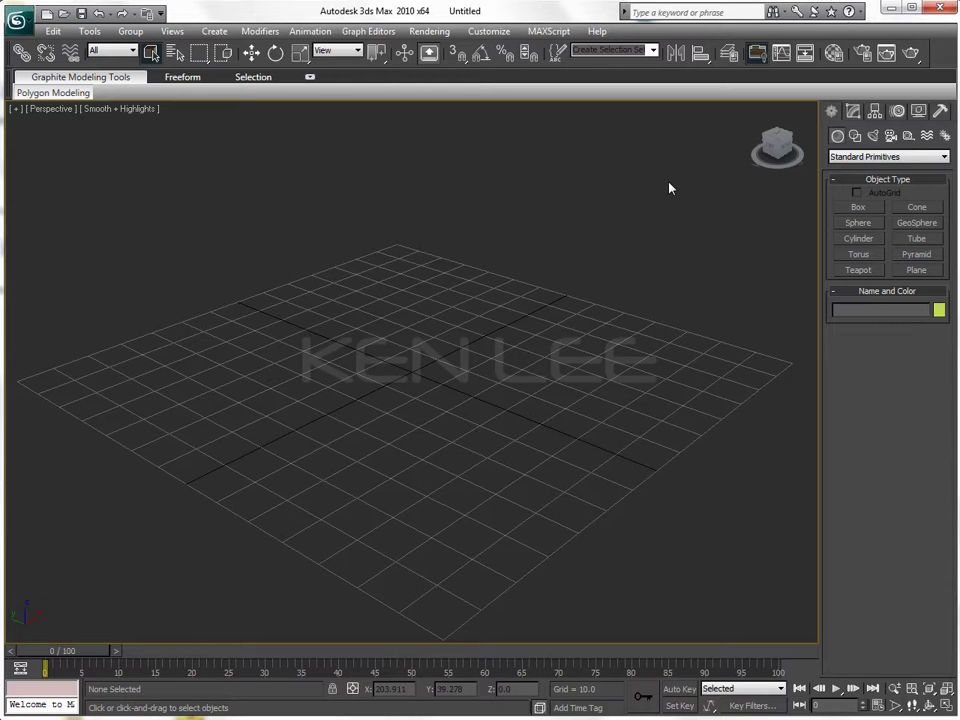
pyautogui.click(912, 56)
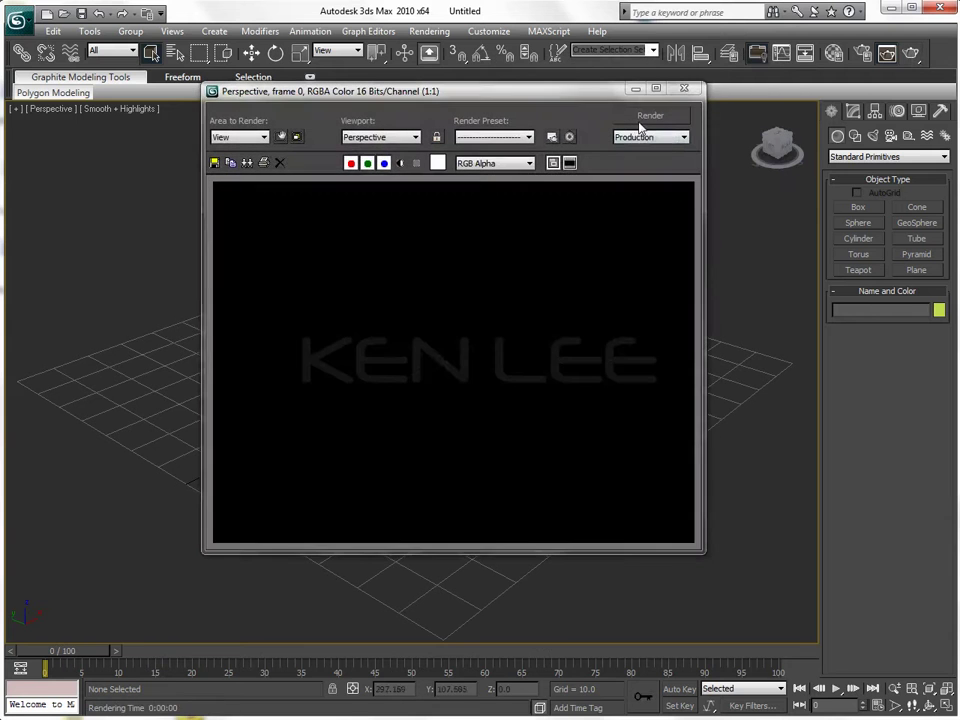
pyautogui.click(684, 88)
pyautogui.hotkey('shift', 'q')
pyautogui.click(910, 55)
pyautogui.click(862, 55)
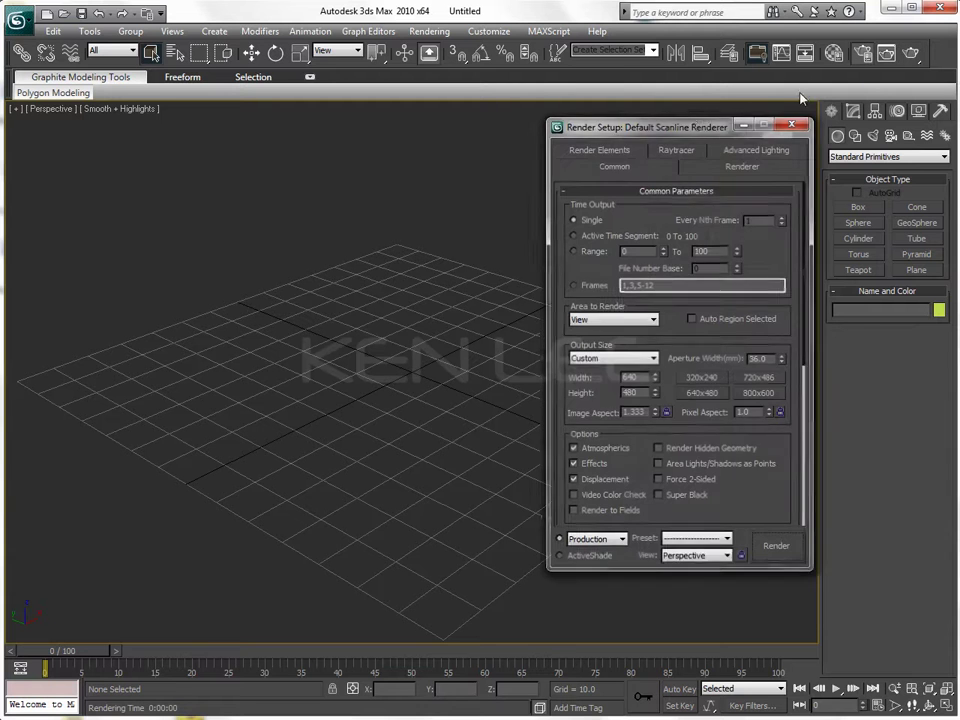
pyautogui.moveTo(672, 133); pyautogui.dragTo(464, 113)
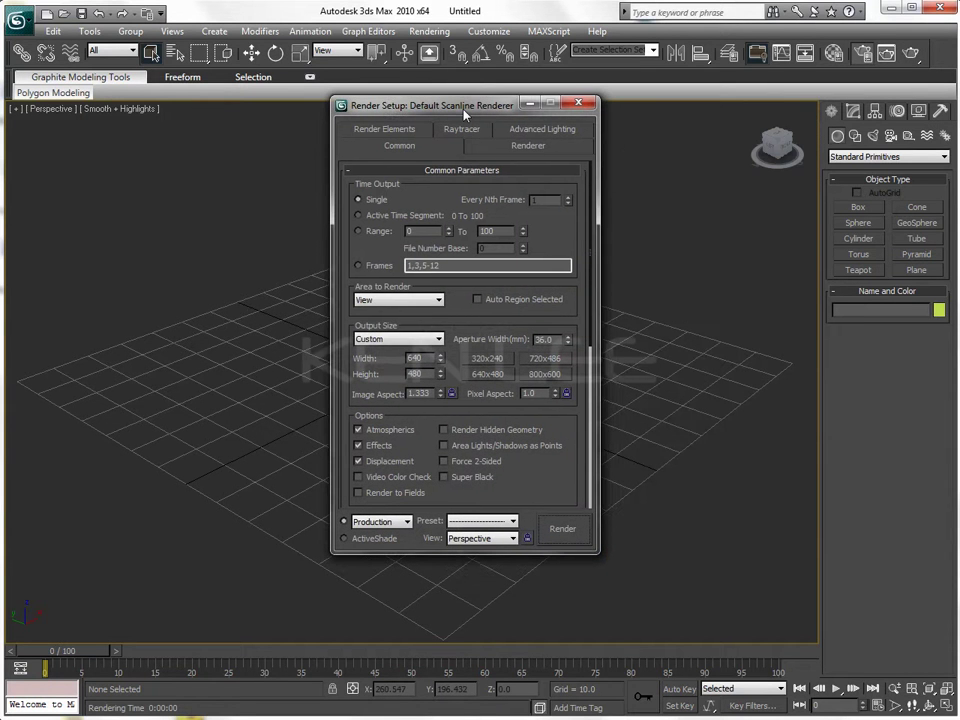
pyautogui.click(578, 102)
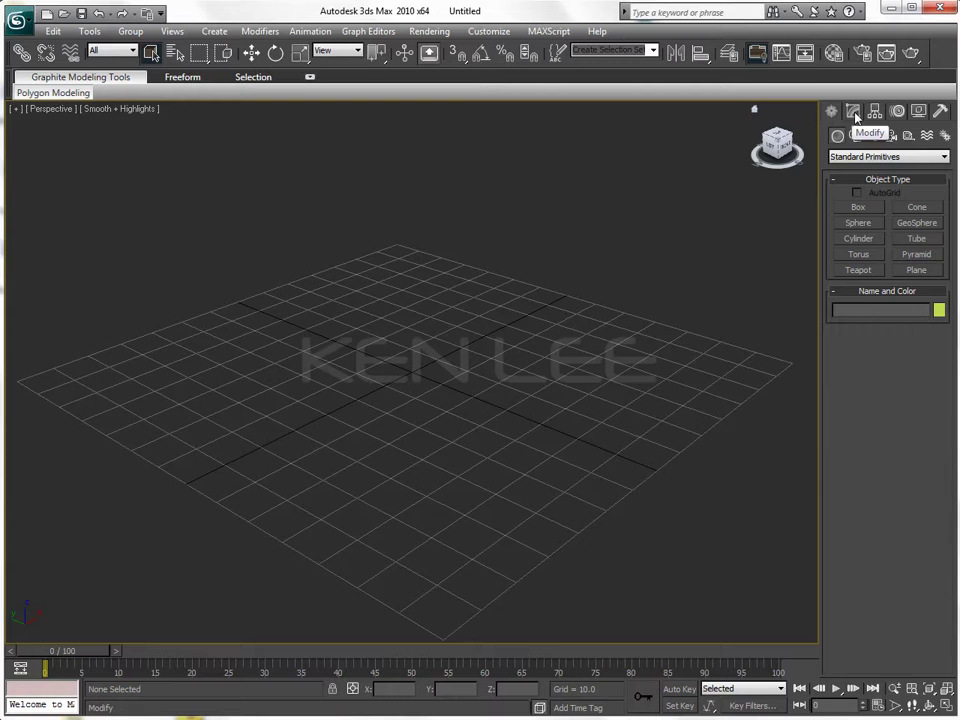
# - View the Modify panel, return to Create, then orbit to look down more steeply
pyautogui.click(853, 112)
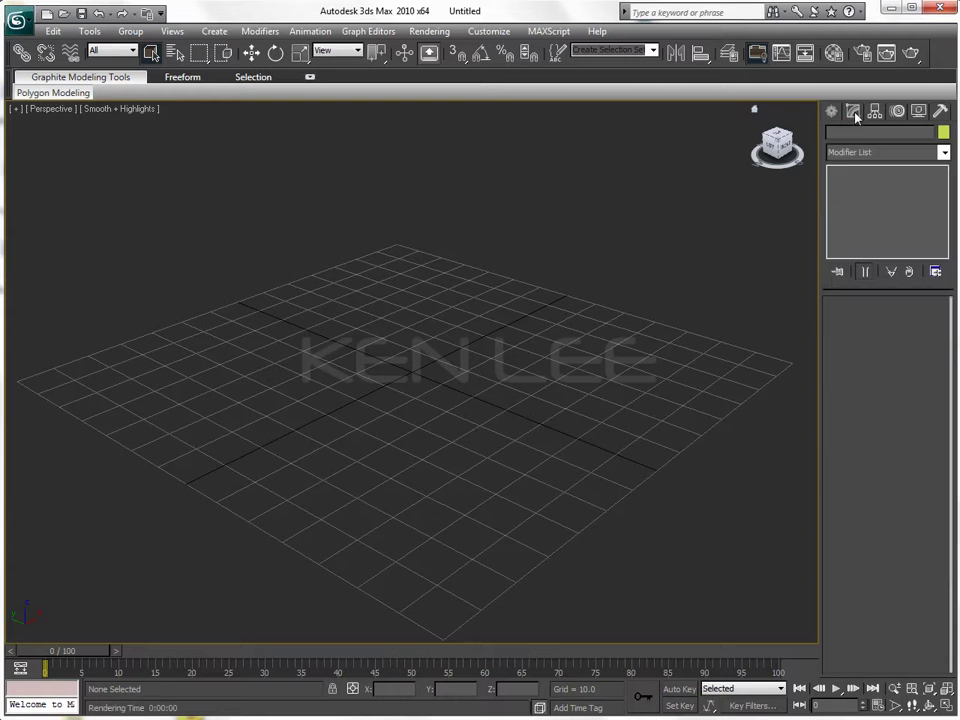
pyautogui.click(836, 111)
pyautogui.click(853, 112)
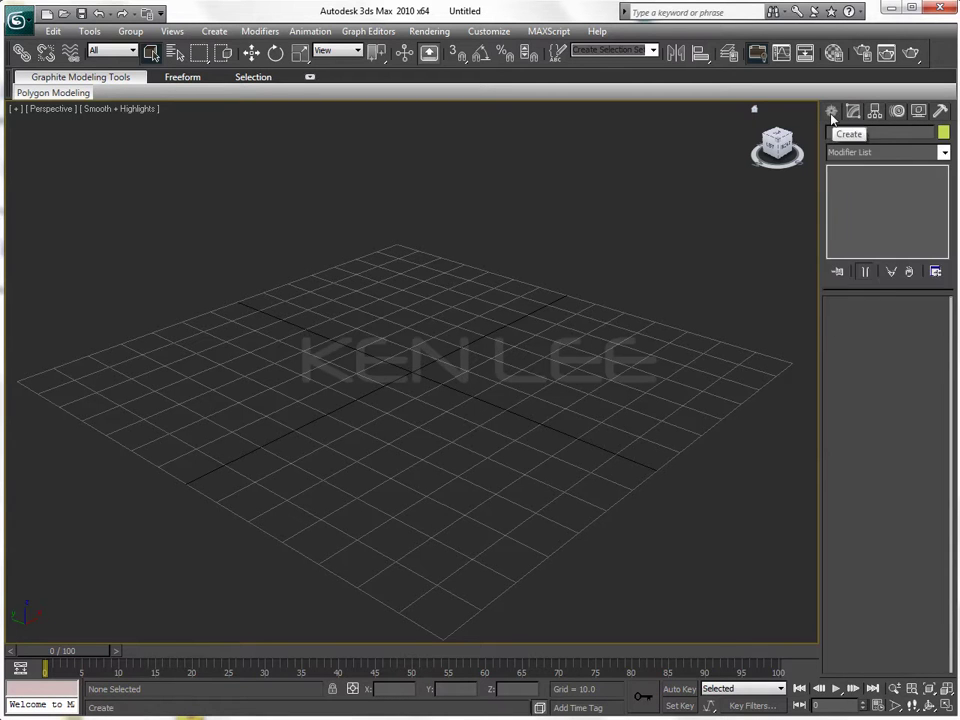
pyautogui.click(831, 111)
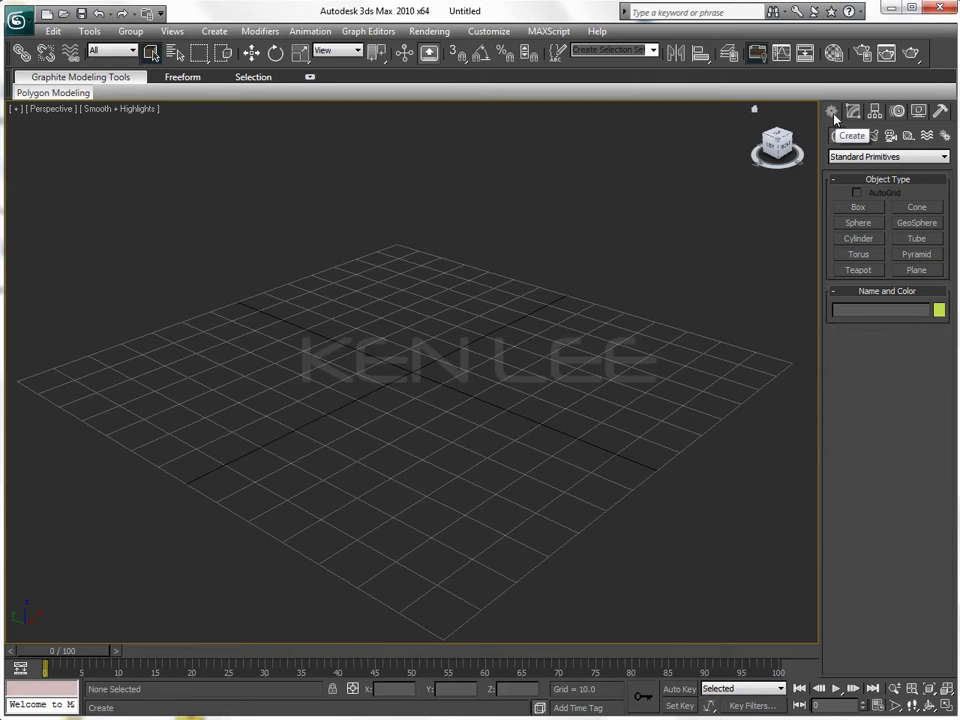
pyautogui.moveTo(439, 326)
pyautogui.keyDown('alt'); pyautogui.mouseDown(button='middle')
pyautogui.moveTo(460, 352)
pyautogui.moveTo(443, 312)
pyautogui.mouseUp(button='middle'); pyautogui.keyUp('alt')
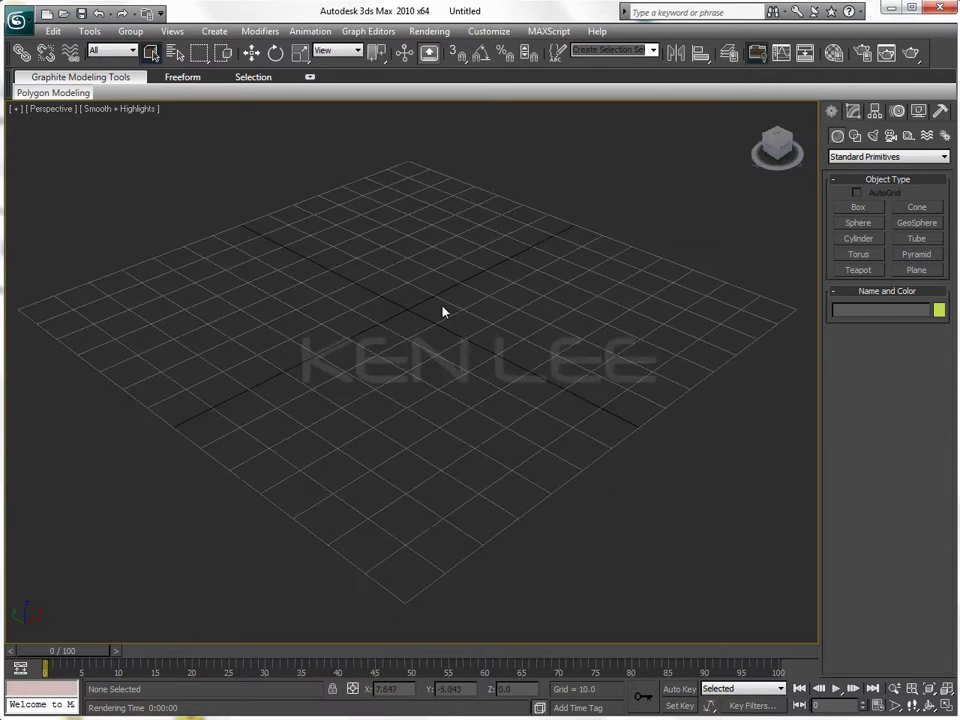